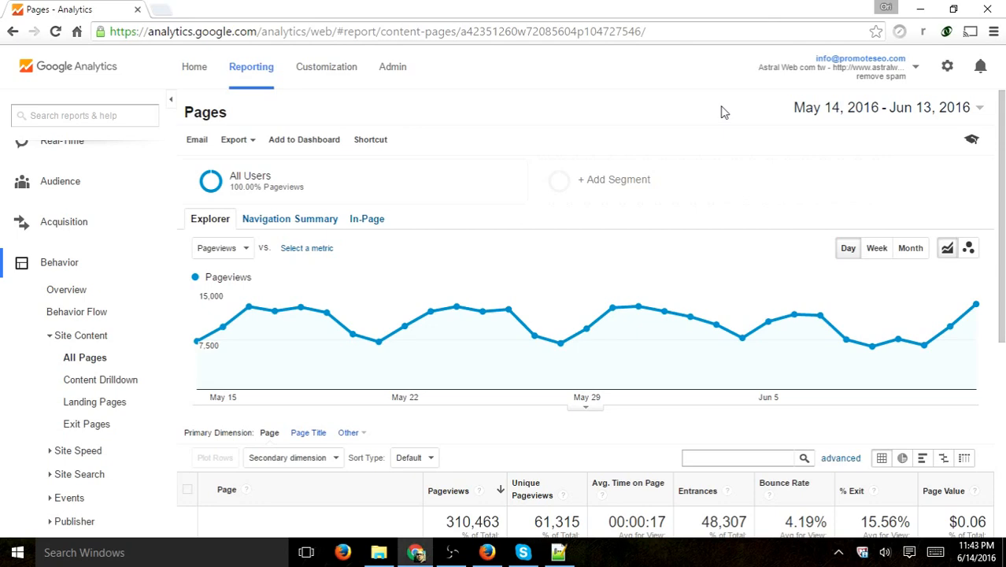
- Add Source / Medium as the secondary dimension of the All Pages report table
scroll(701, 153, down, 1)
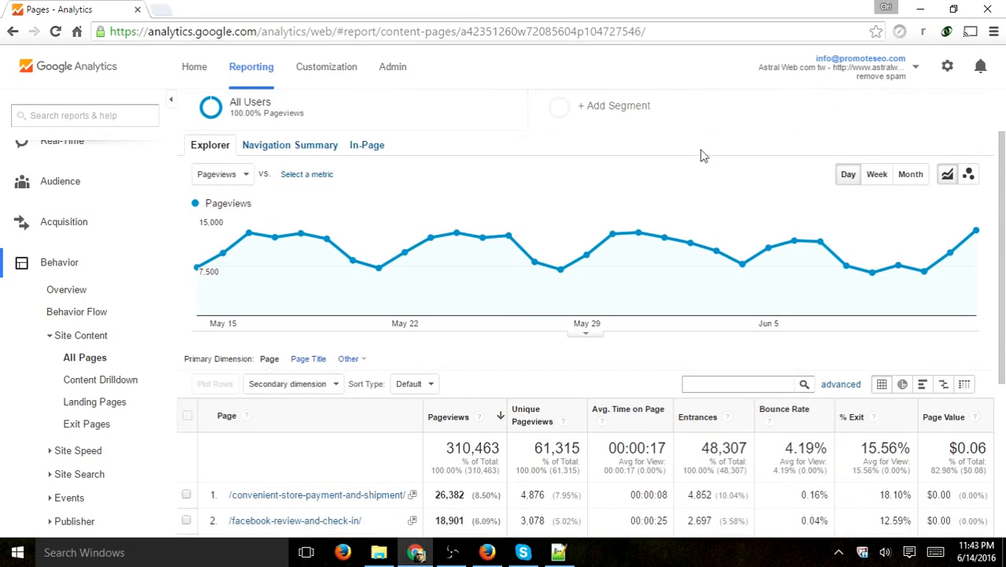
scroll(699, 184, up, 1)
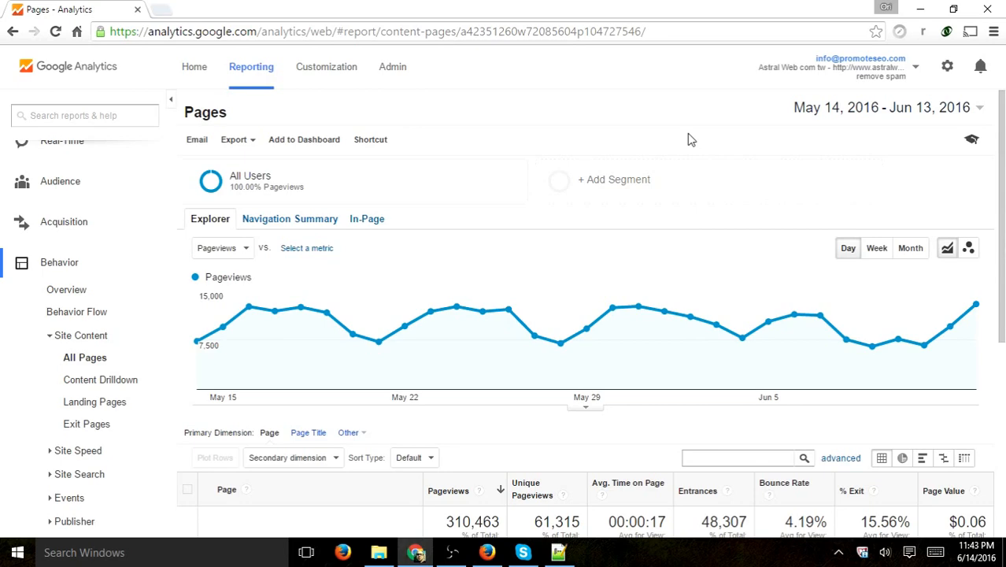
scroll(710, 178, down, 2)
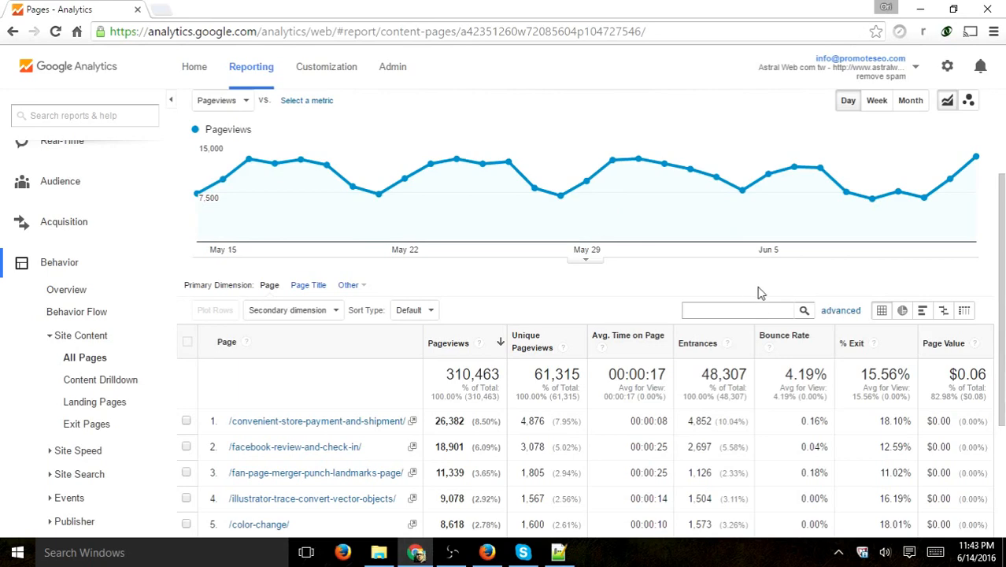
scroll(762, 290, down, 1)
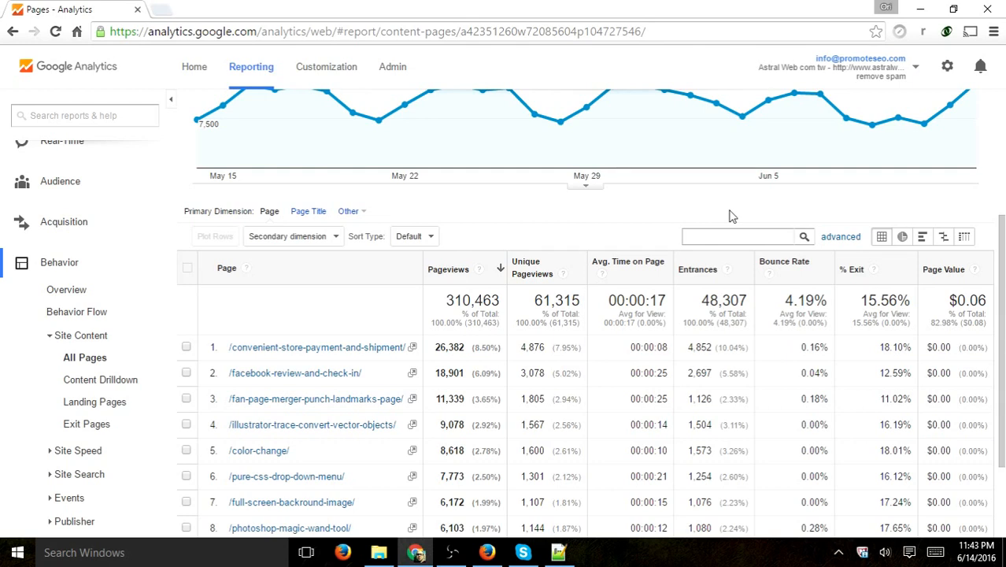
scroll(629, 254, up, 1)
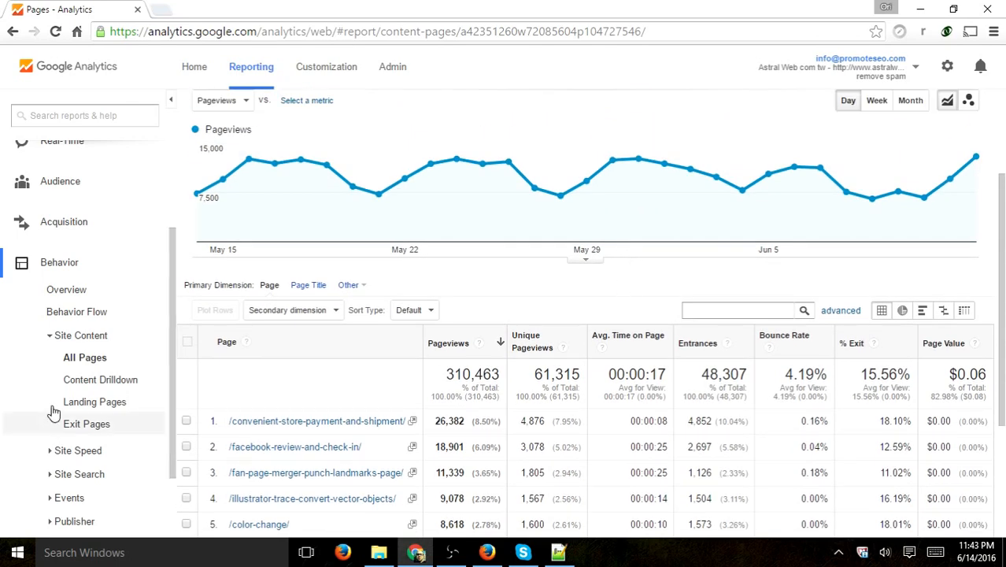
mouse_move(666, 158)
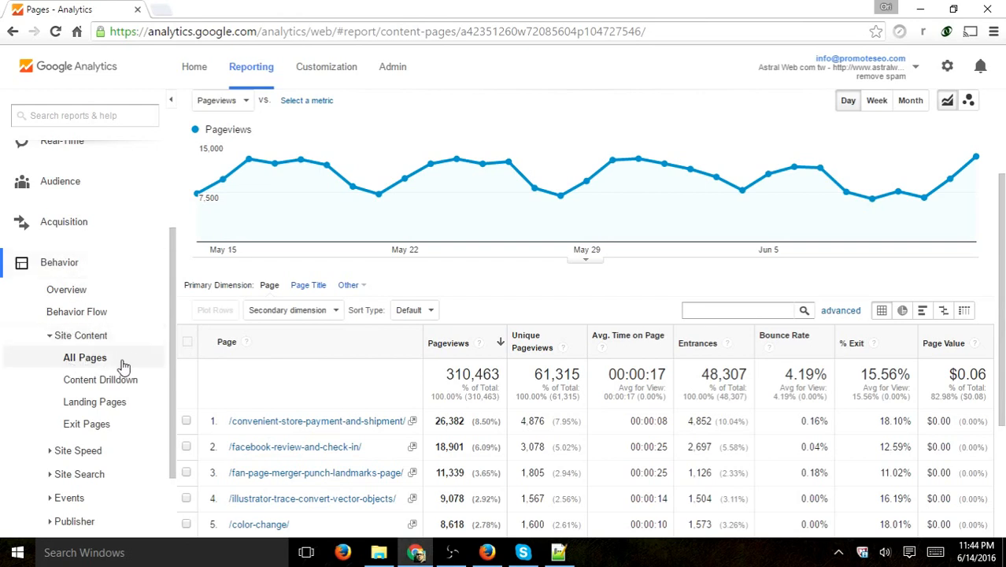
click(303, 310)
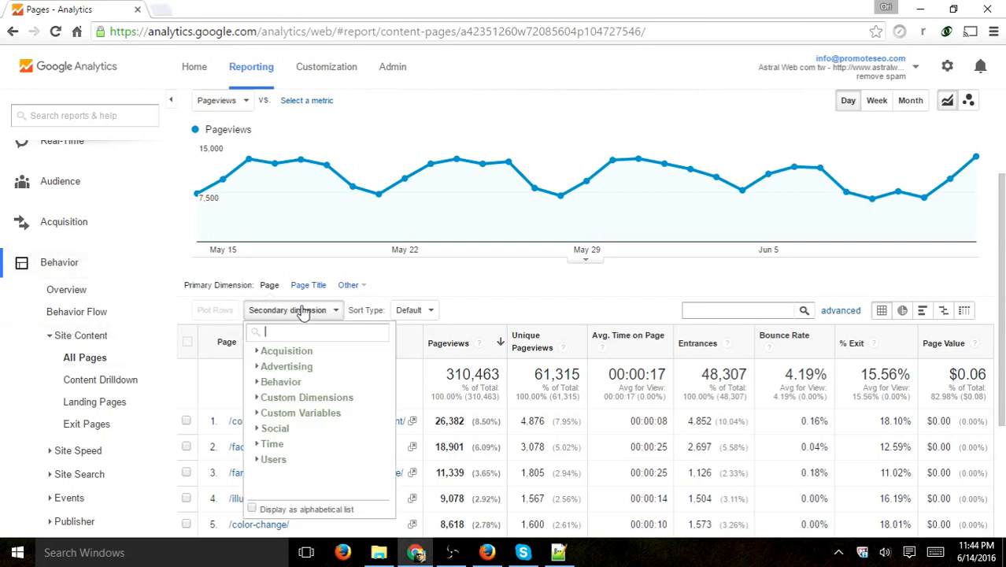
text(source)
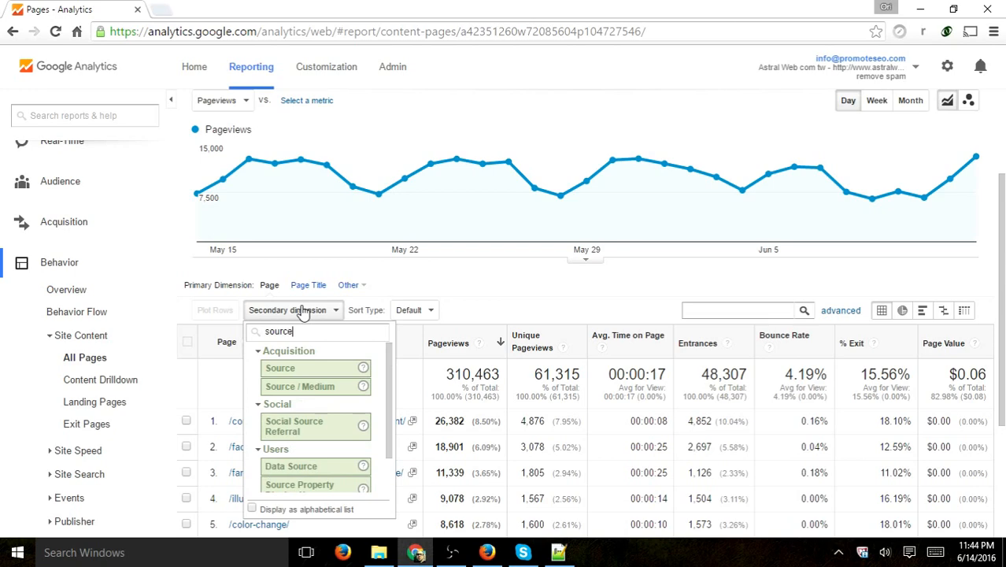
click(334, 386)
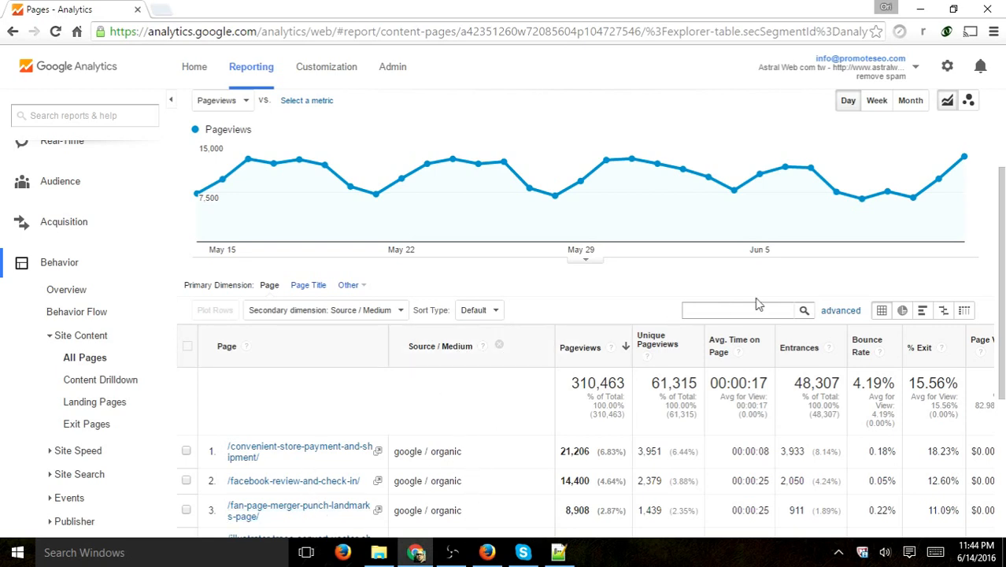
- Apply an advanced table filter that includes only rows whose Source / Medium contains facebook.com
click(841, 312)
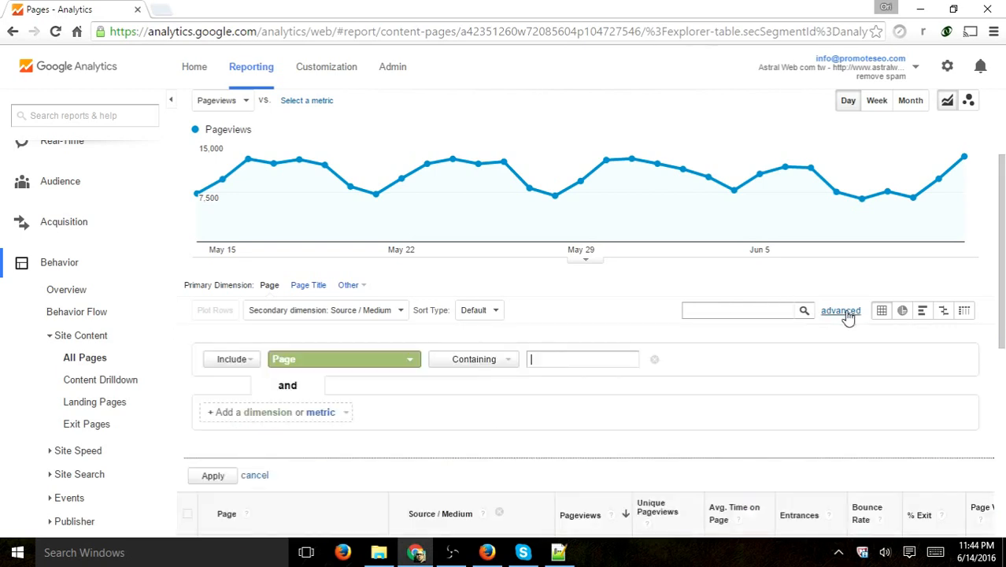
click(315, 359)
click(332, 218)
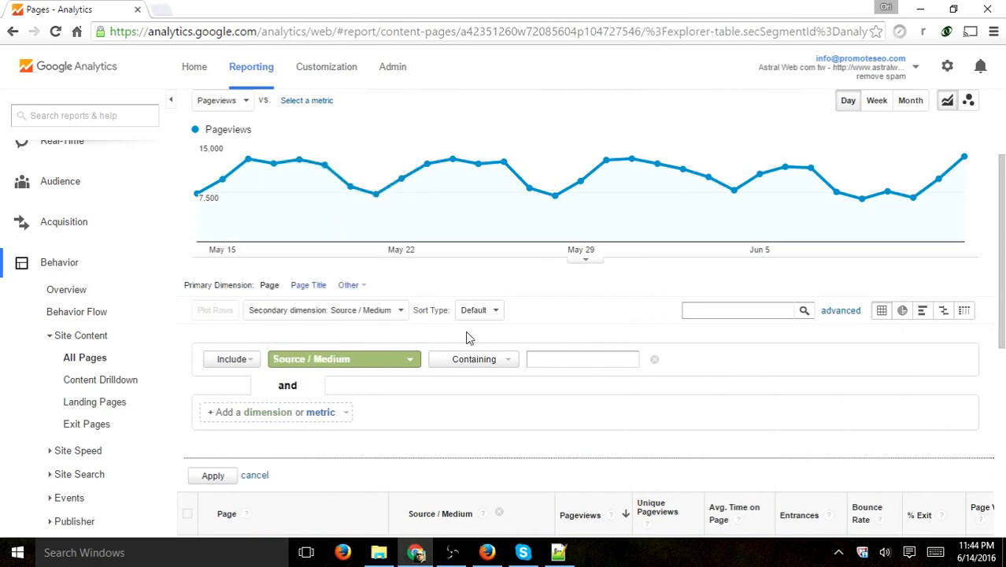
click(572, 362)
text(fac)
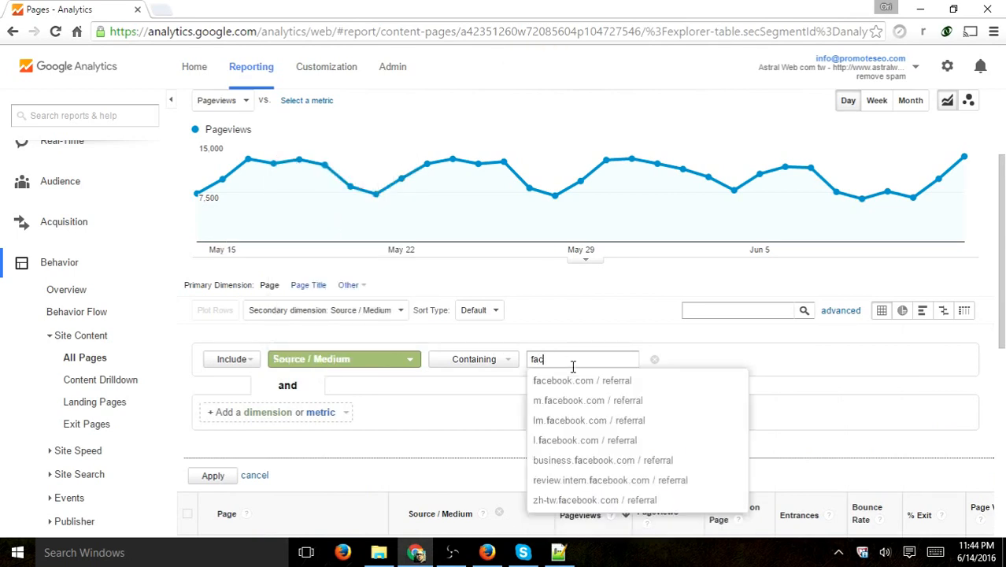
text(ebo)
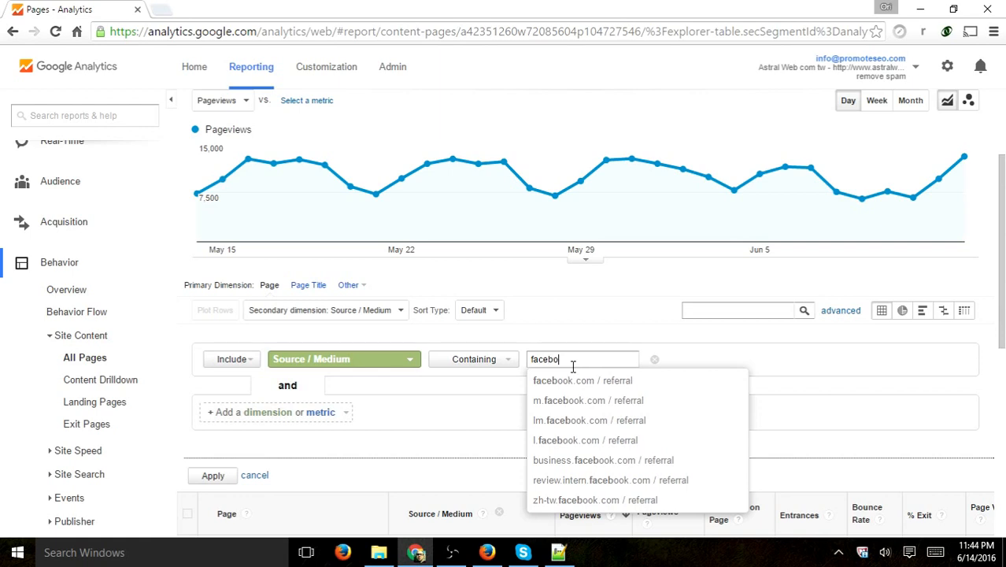
text(ok.com)
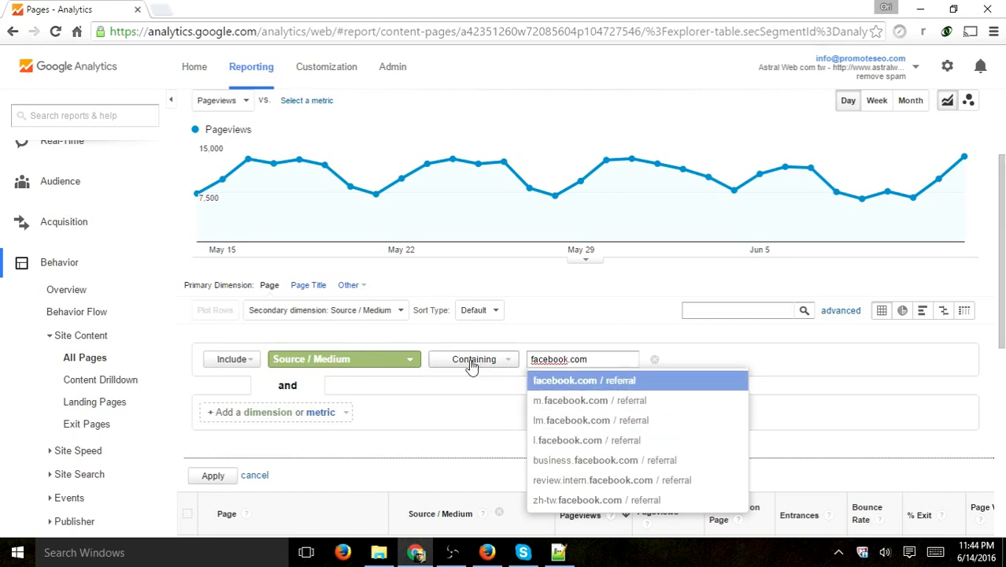
click(213, 476)
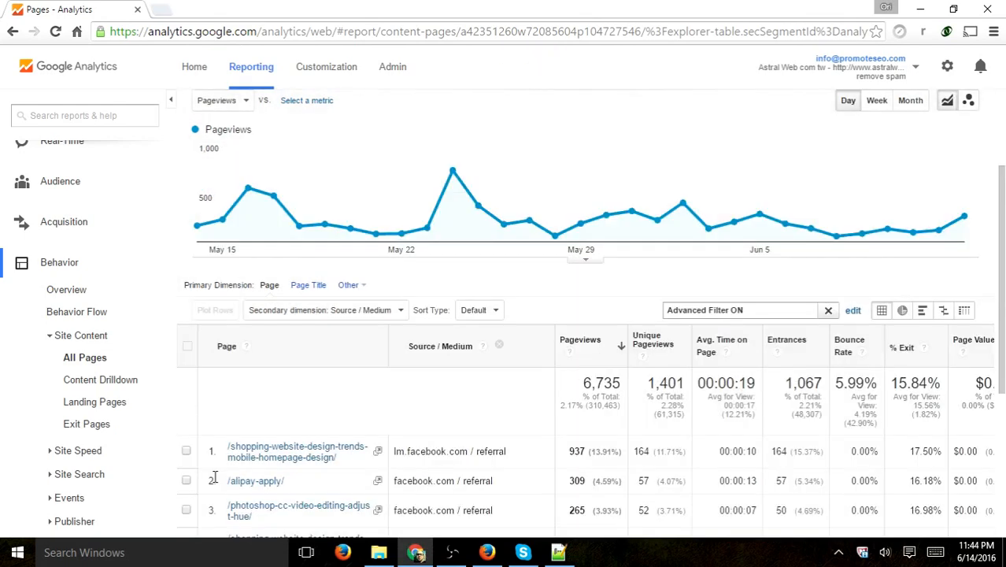
- Review the filtered pageviews chart and page rows, and remove the advanced filter from the table
scroll(642, 252, down, 2)
scroll(644, 252, up, 4)
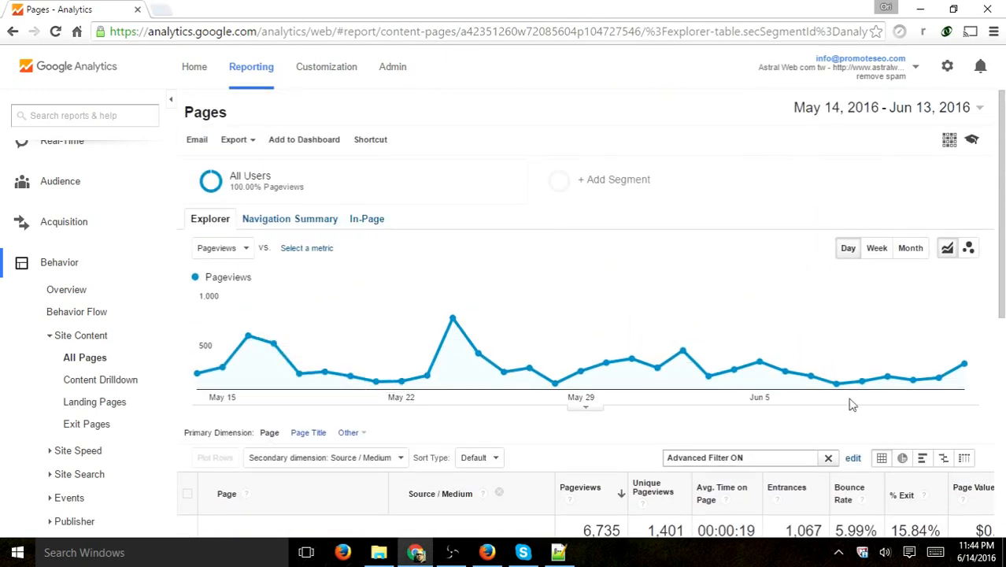
scroll(787, 386, down, 3)
scroll(771, 371, down, 1)
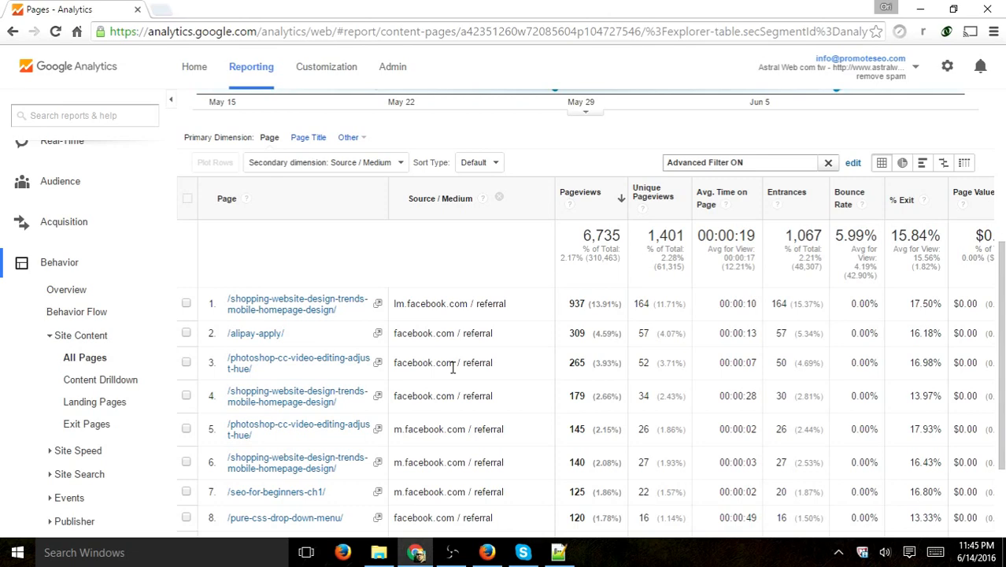
scroll(602, 333, up, 2)
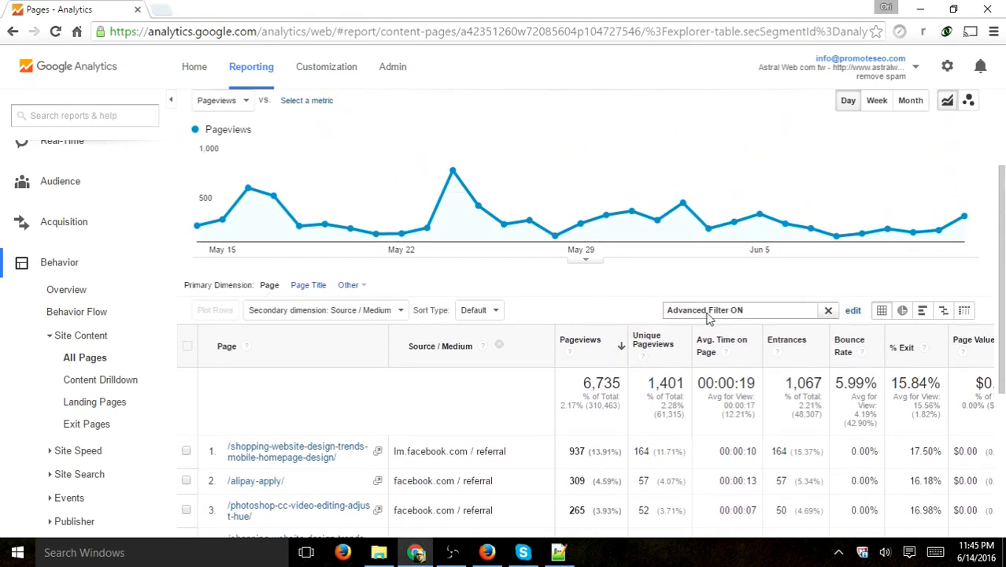
click(828, 311)
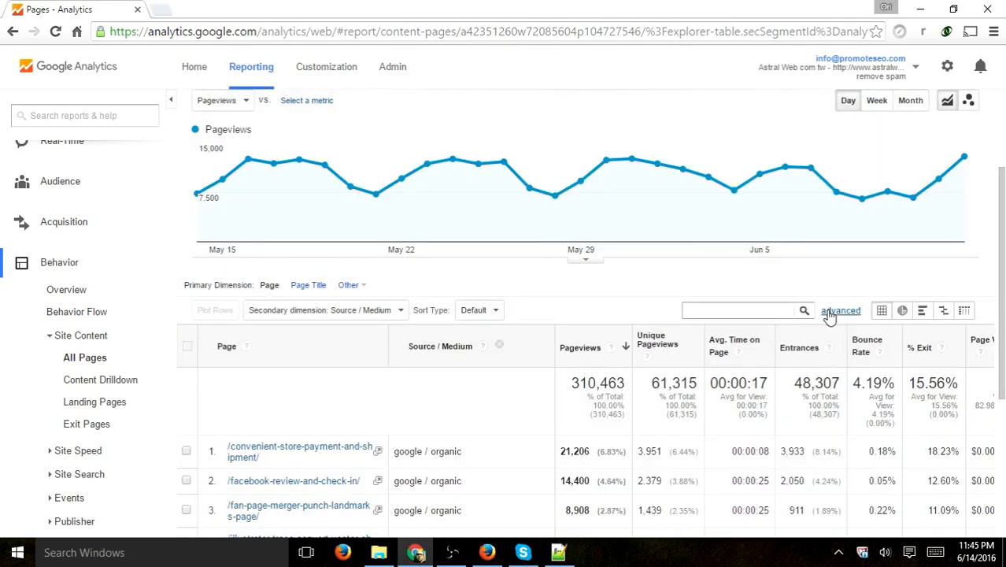
- Start a new report segment and name it "Came from Facebook"
scroll(833, 200, up, 2)
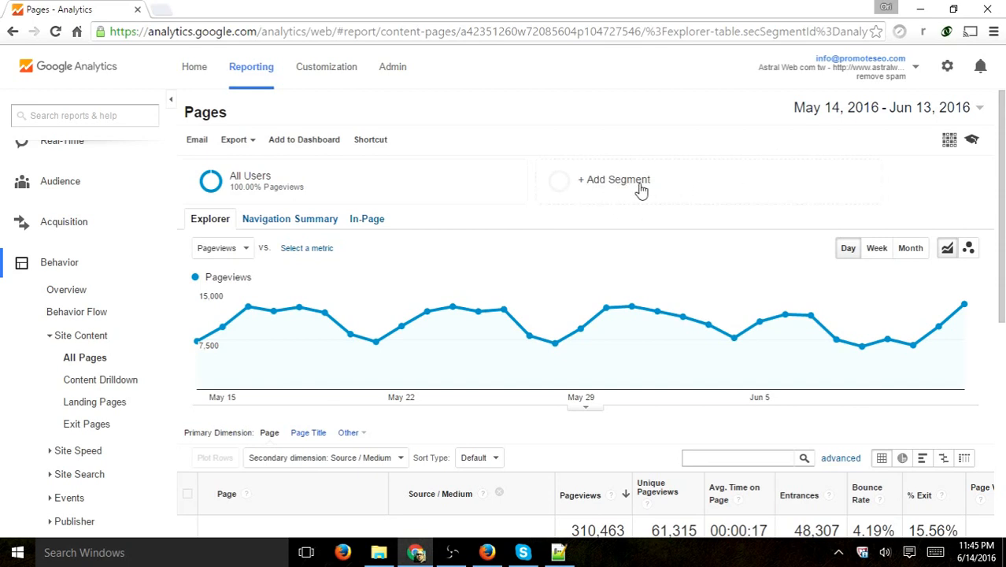
click(596, 182)
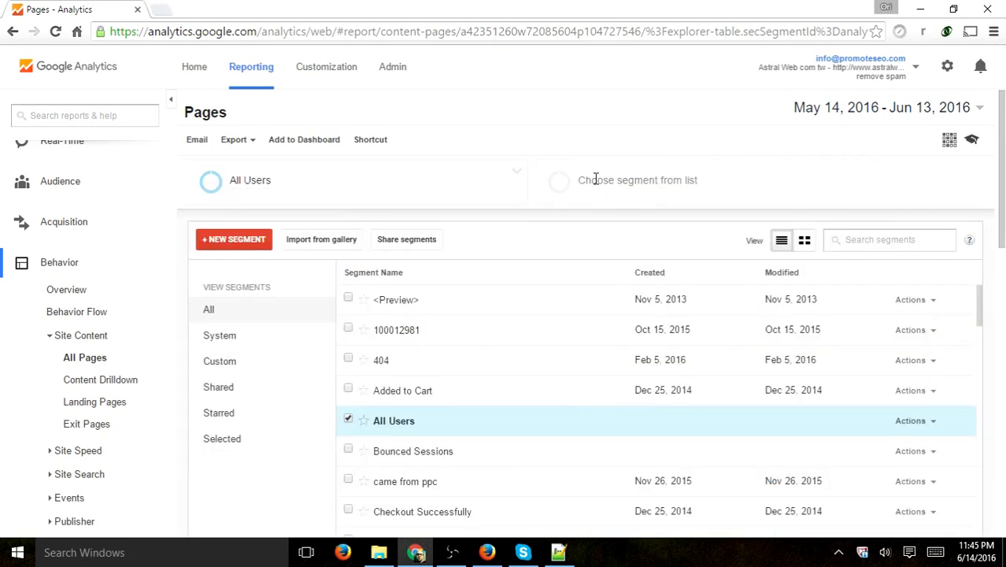
click(238, 242)
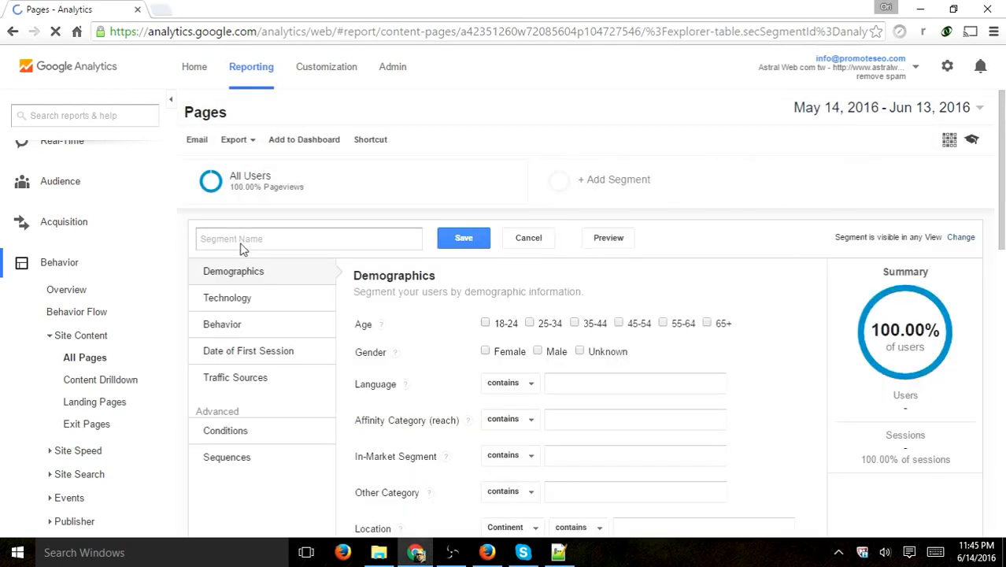
click(315, 237)
text(Came from Facebook)
- Set the segment's Traffic Sources condition to users whose Source contains facebook.com, and save the segment
scroll(431, 329, down, 1)
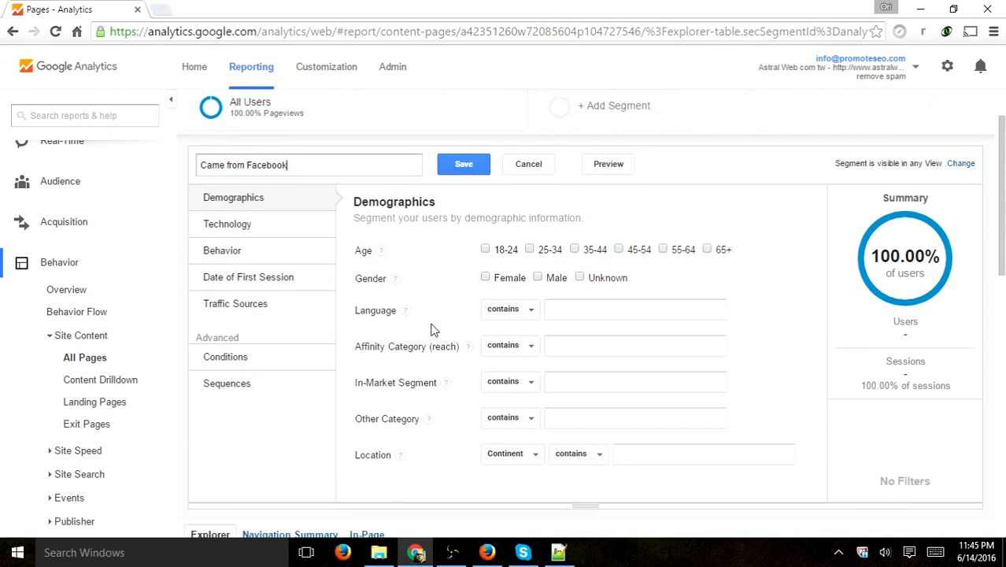
click(222, 310)
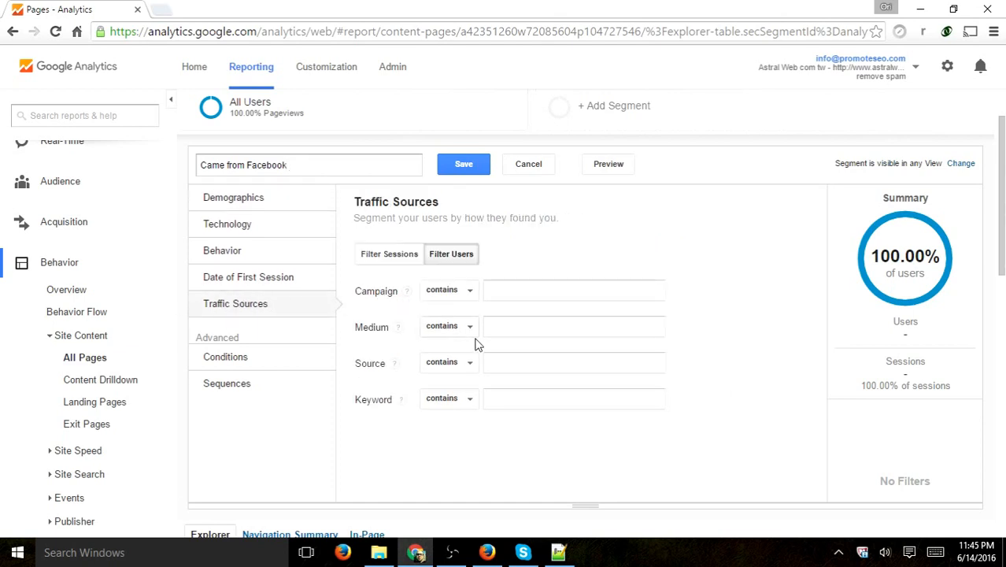
click(522, 364)
text(f)
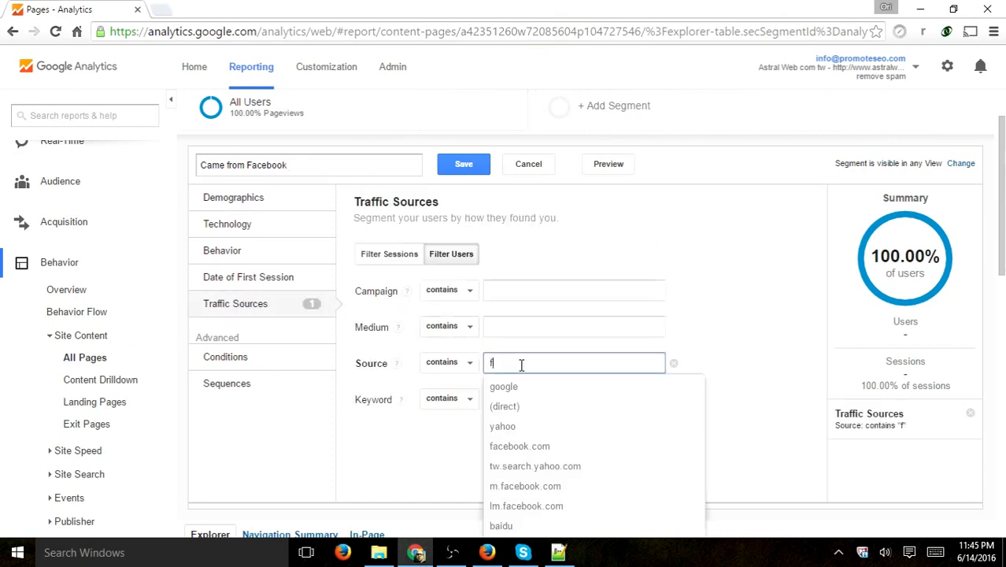
text(a)
click(523, 385)
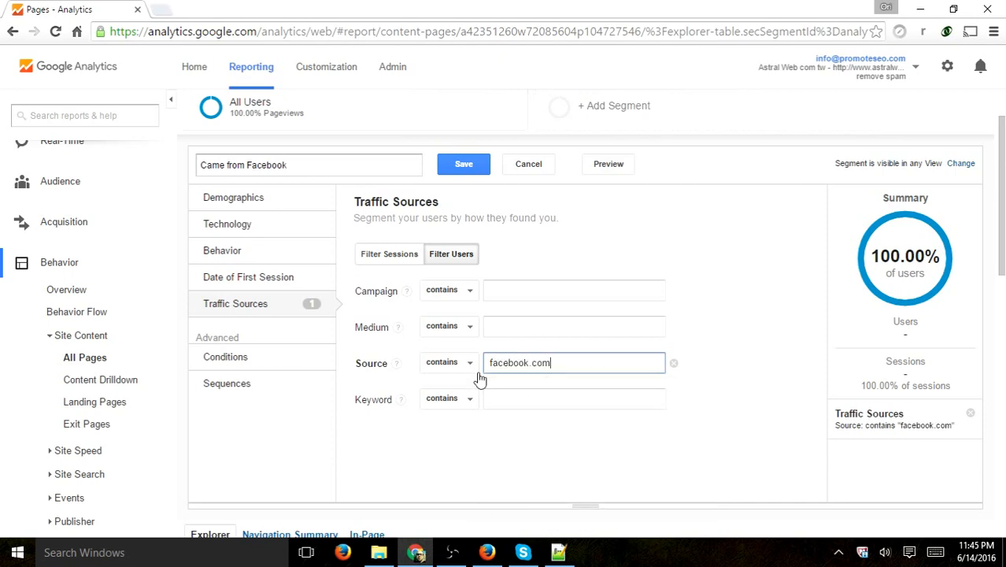
click(718, 291)
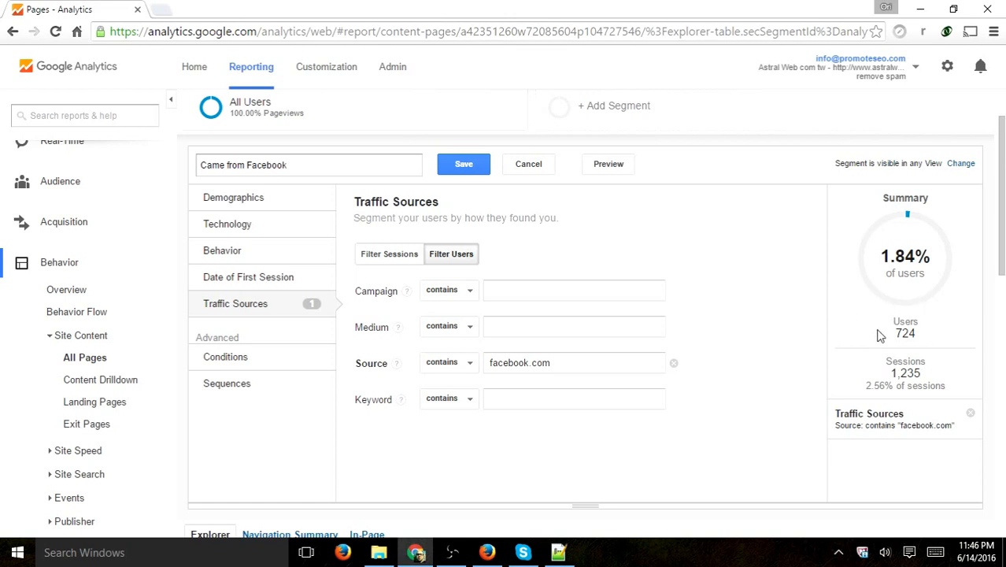
click(466, 166)
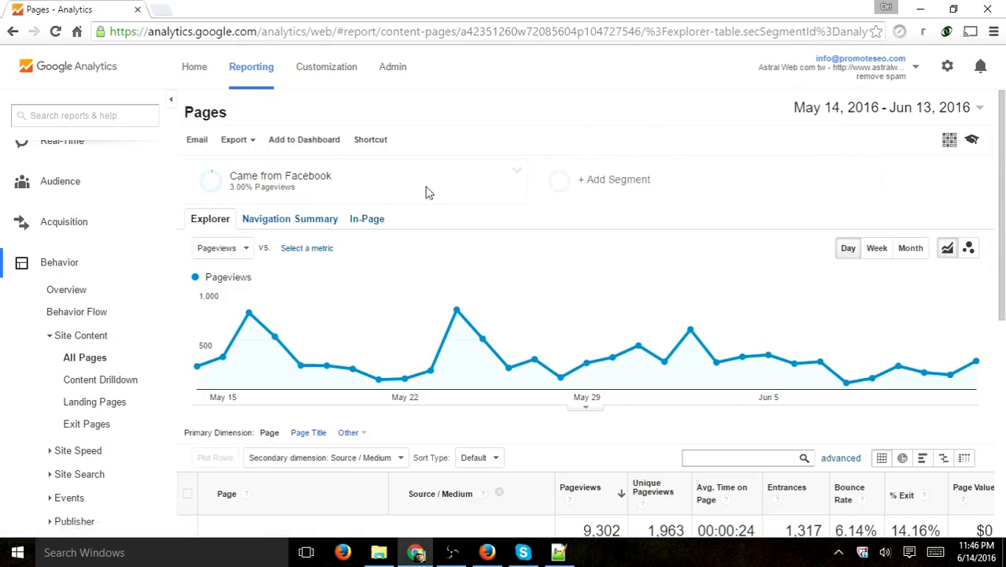
- Remove the Source / Medium secondary dimension and review the pages viewed by the Came from Facebook segment
mouse_move(293, 173)
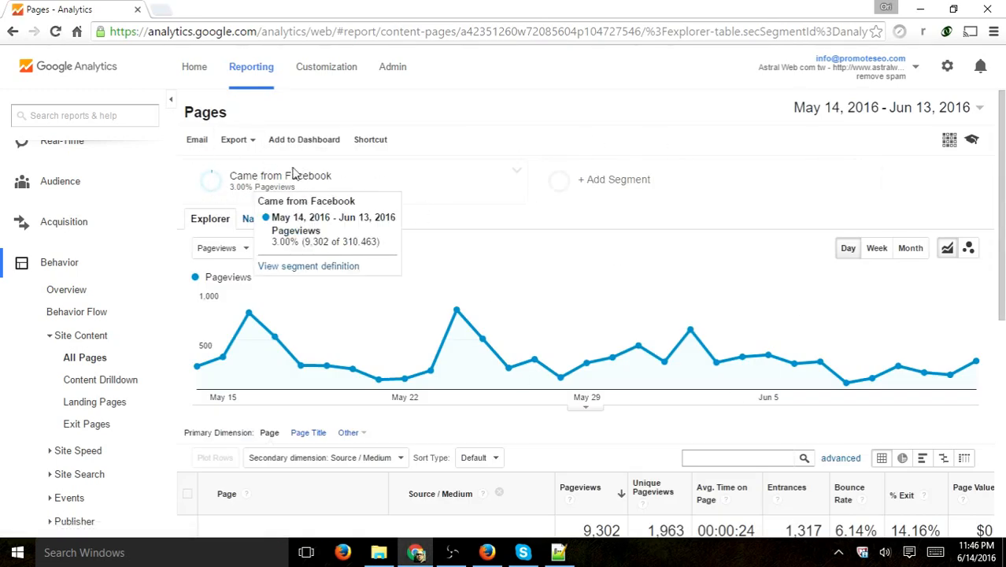
scroll(525, 165, down, 3)
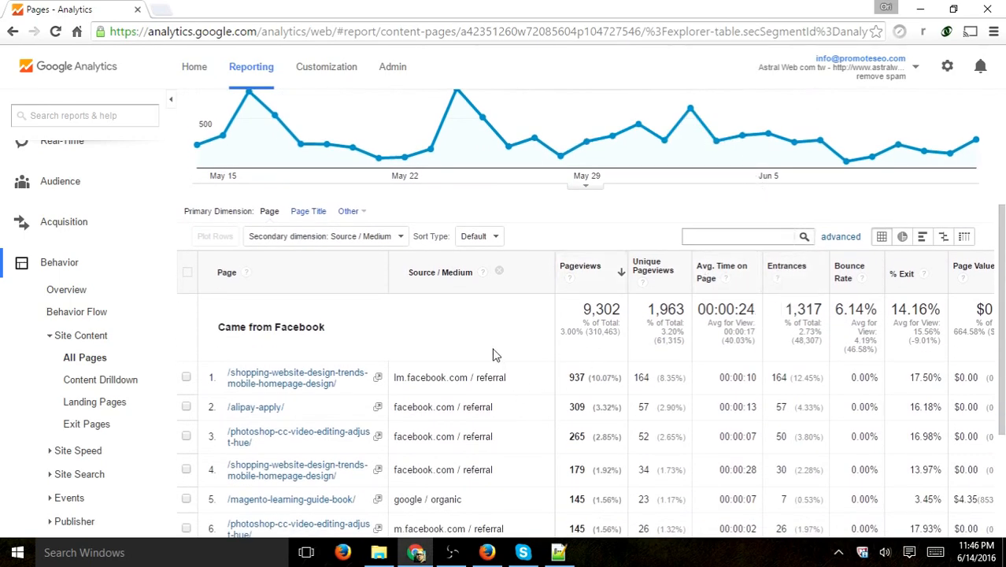
scroll(358, 441, up, 1)
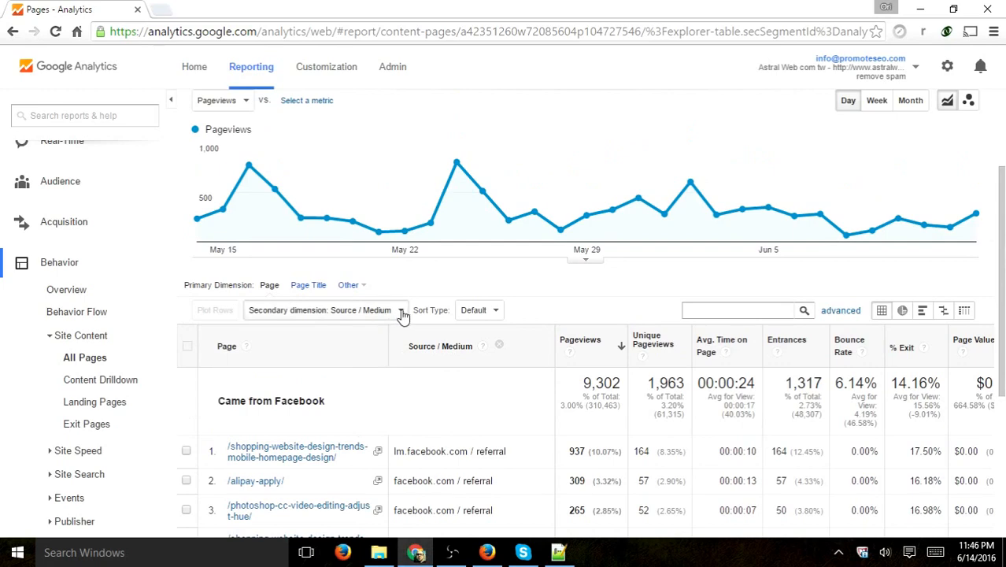
click(500, 346)
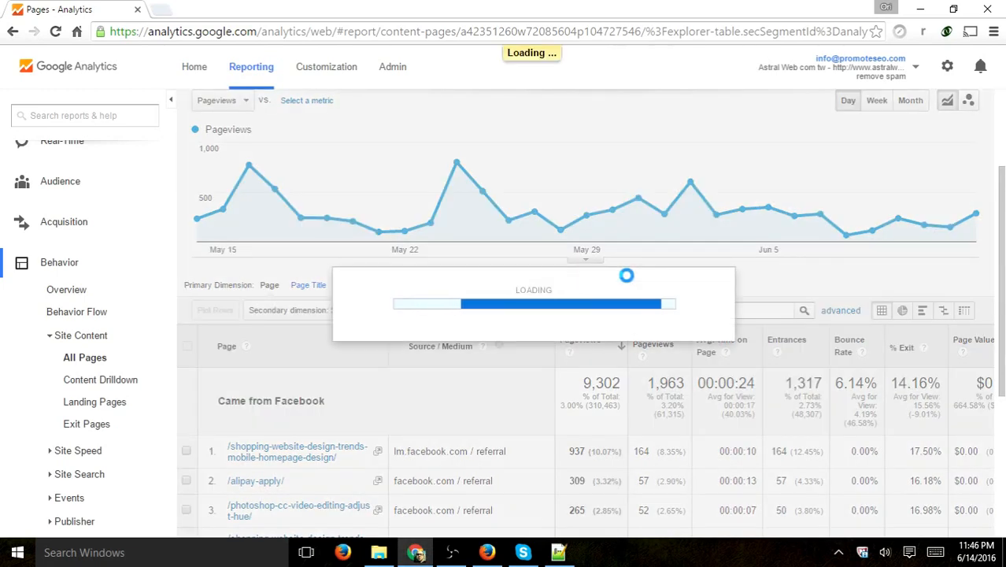
scroll(647, 282, down, 1)
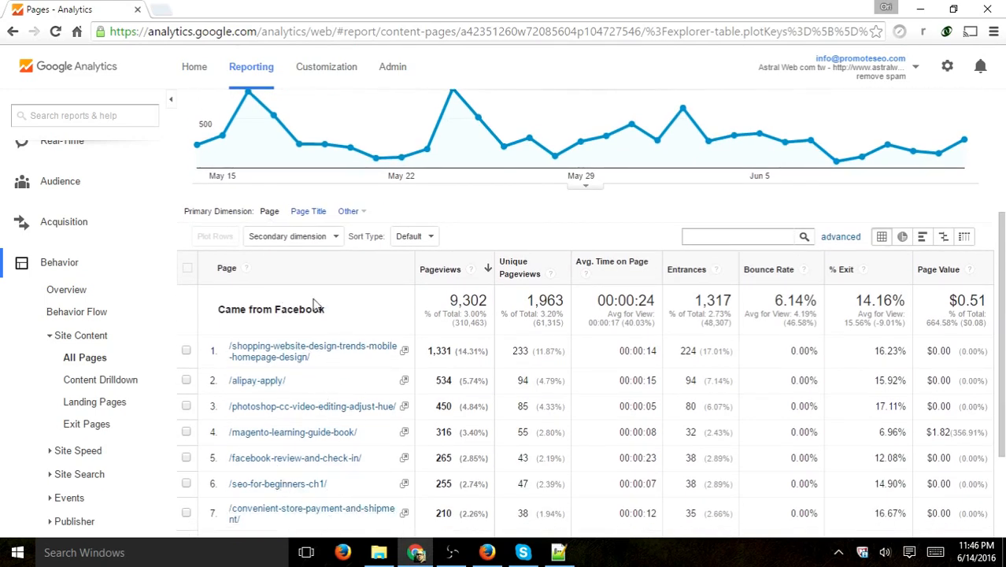
scroll(370, 422, down, 1)
scroll(359, 454, up, 4)
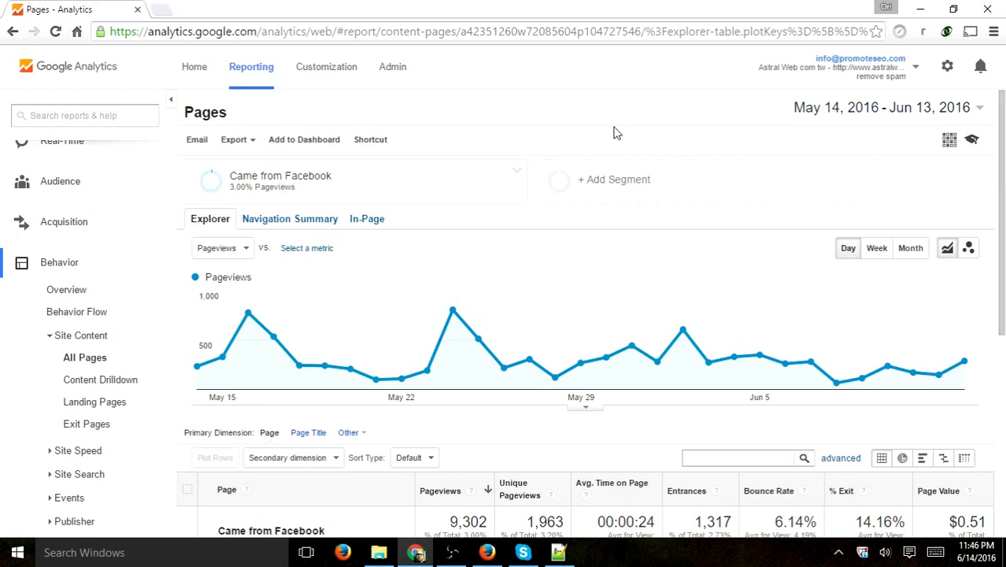
scroll(617, 133, down, 2)
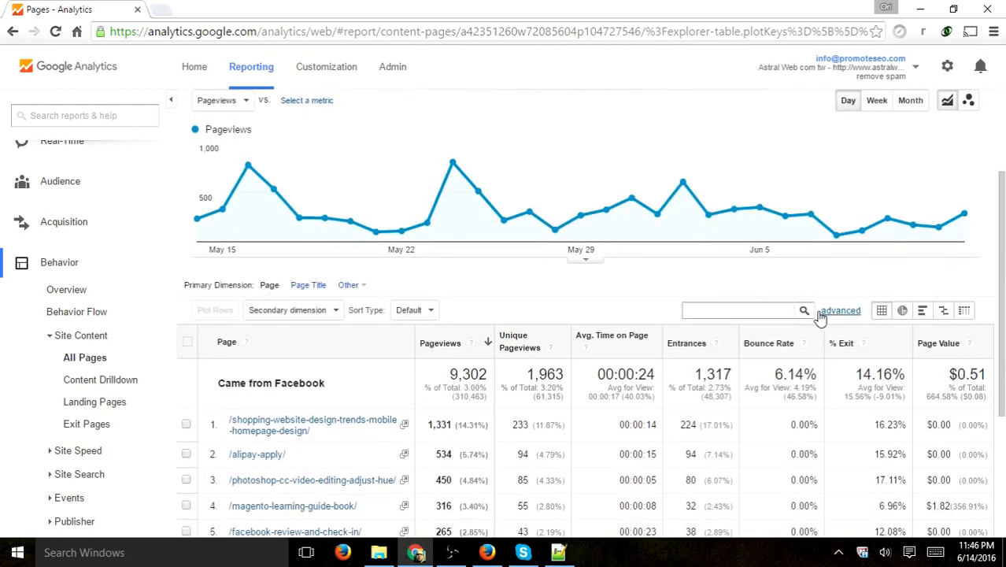
scroll(767, 324, up, 2)
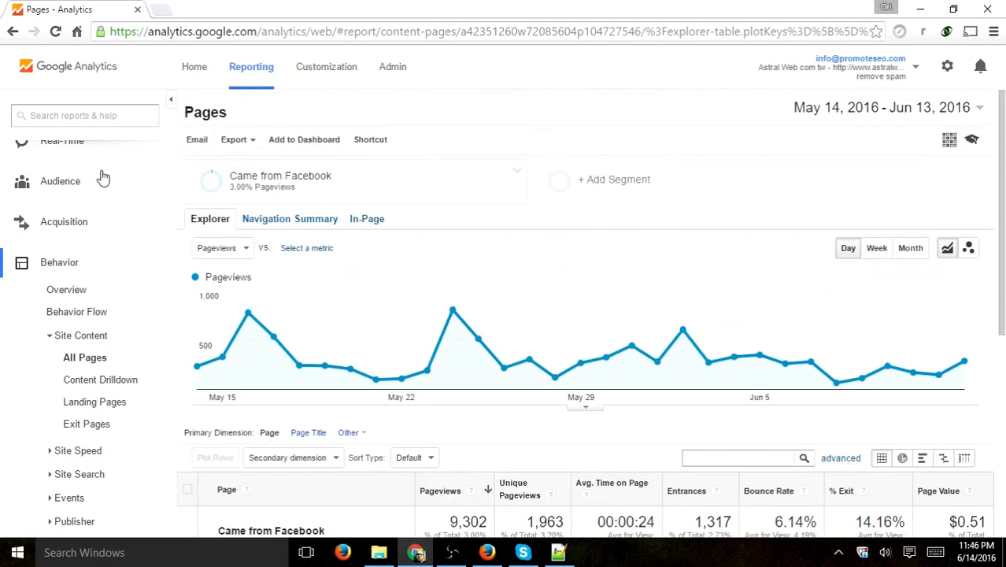
click(605, 179)
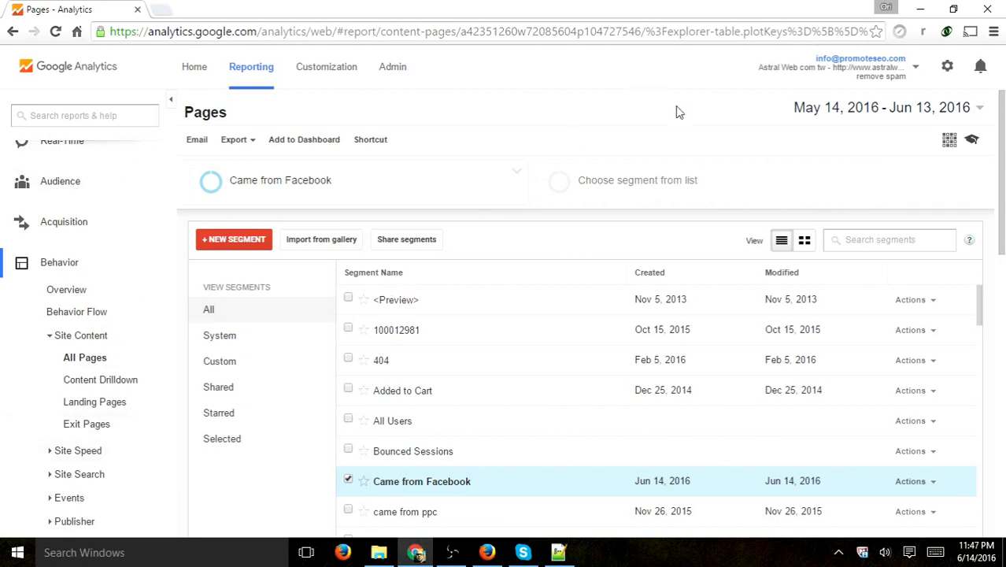
scroll(981, 319, down, 4)
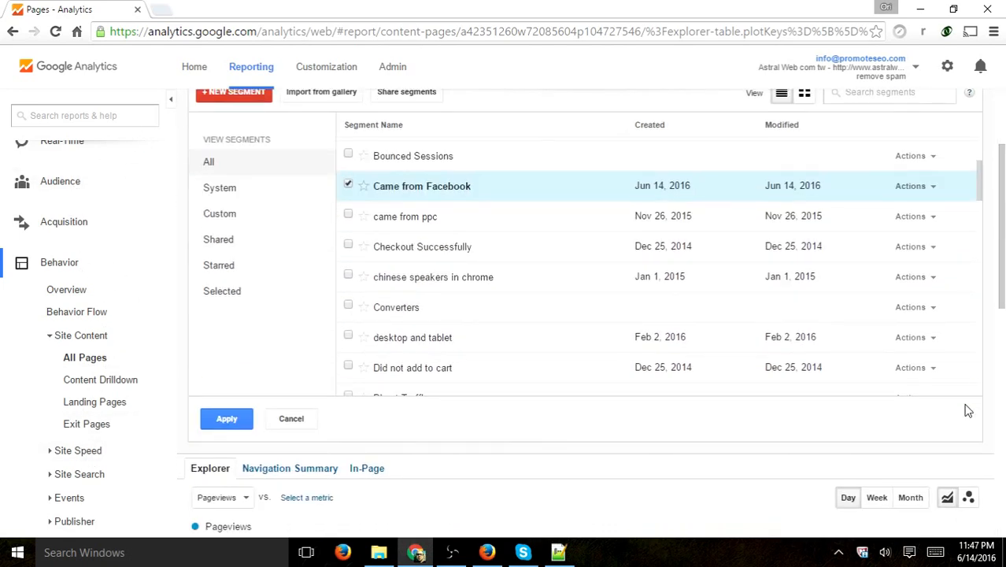
click(227, 418)
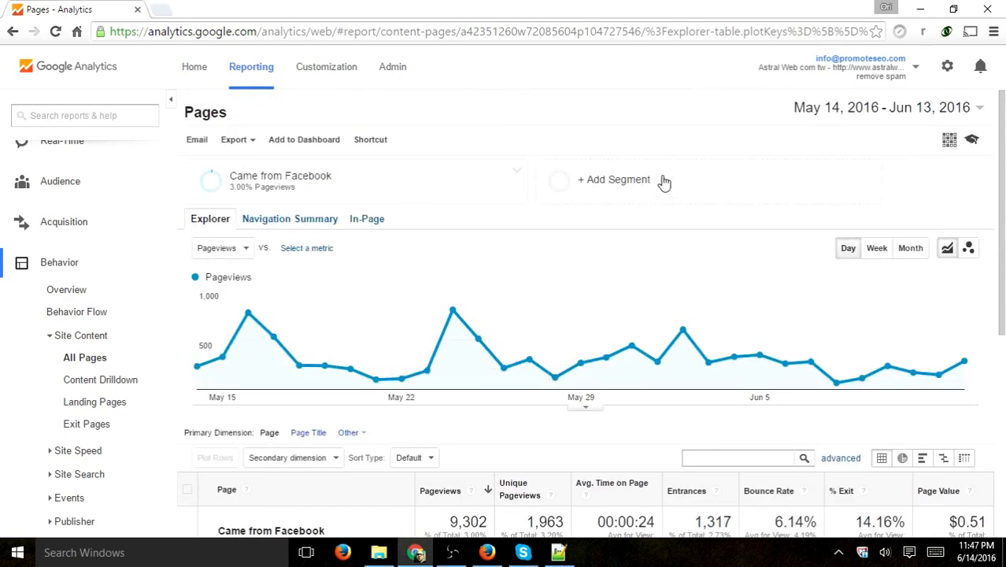
scroll(619, 197, down, 2)
scroll(618, 184, up, 2)
- Start a second report segment and name it "Came from Google"
click(618, 184)
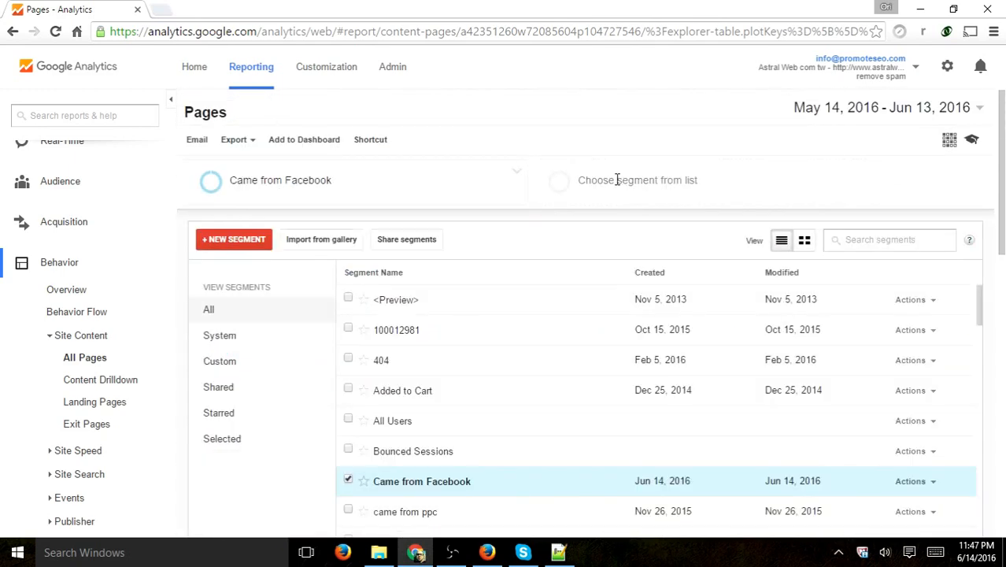
scroll(617, 350, down, 4)
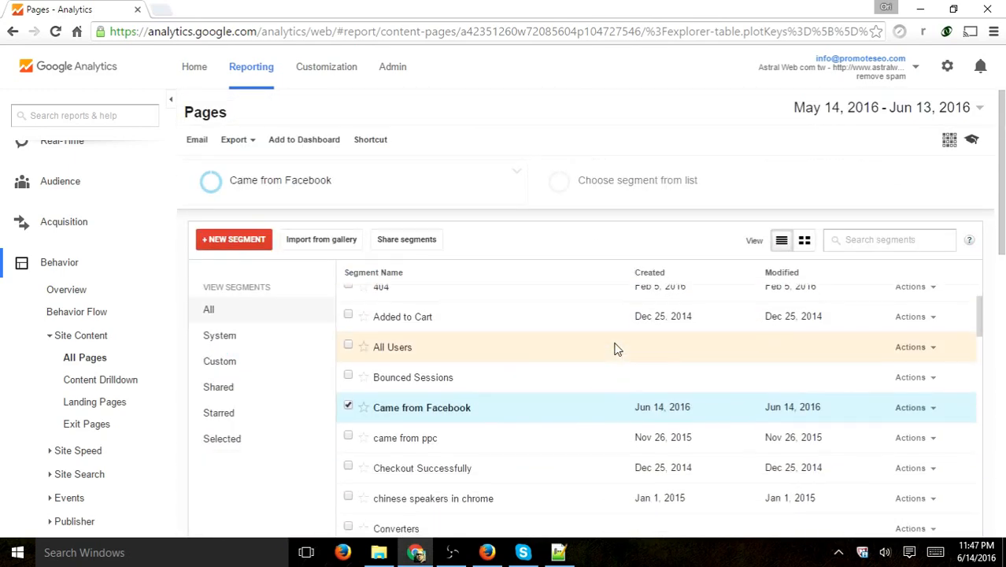
scroll(617, 349, up, 4)
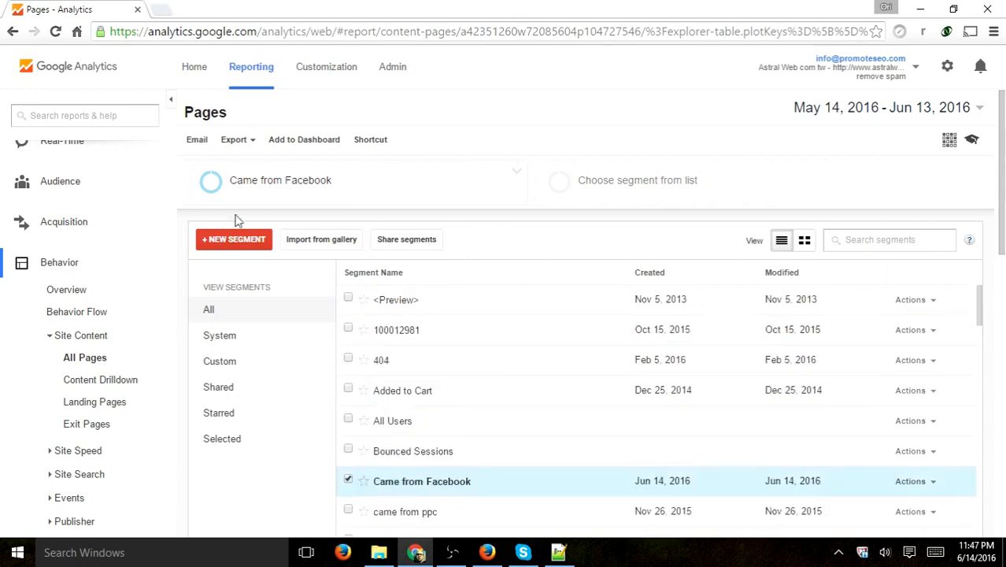
click(228, 239)
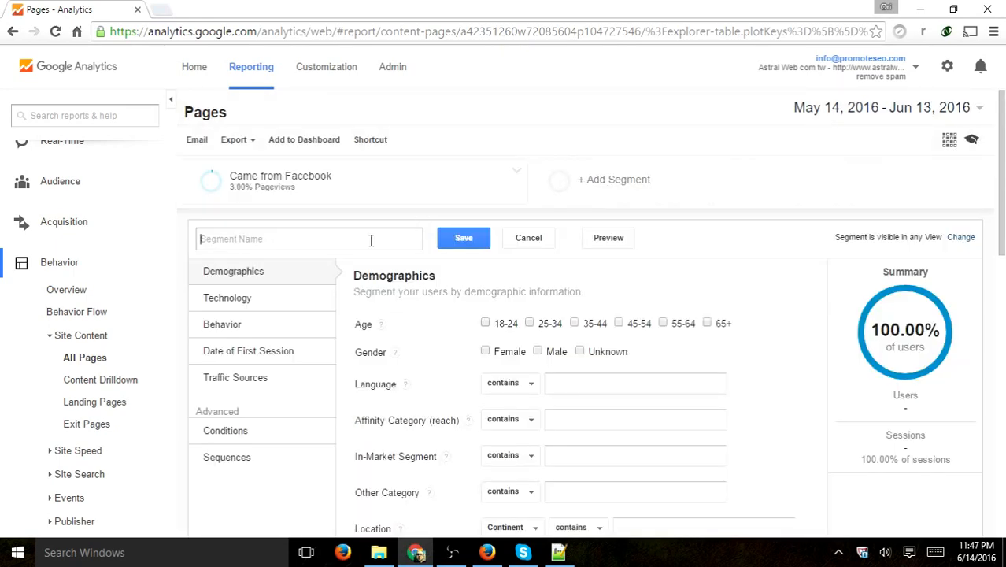
text(Came from Google)
- Set the new segment's Traffic Sources condition to users whose Source contains google, and save the segment
scroll(371, 240, down, 1)
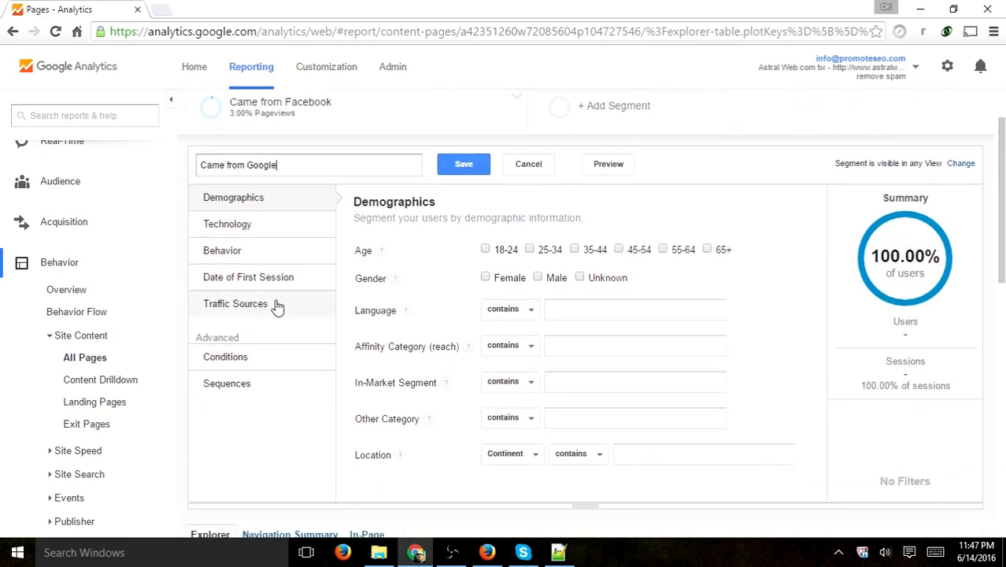
click(276, 305)
click(500, 359)
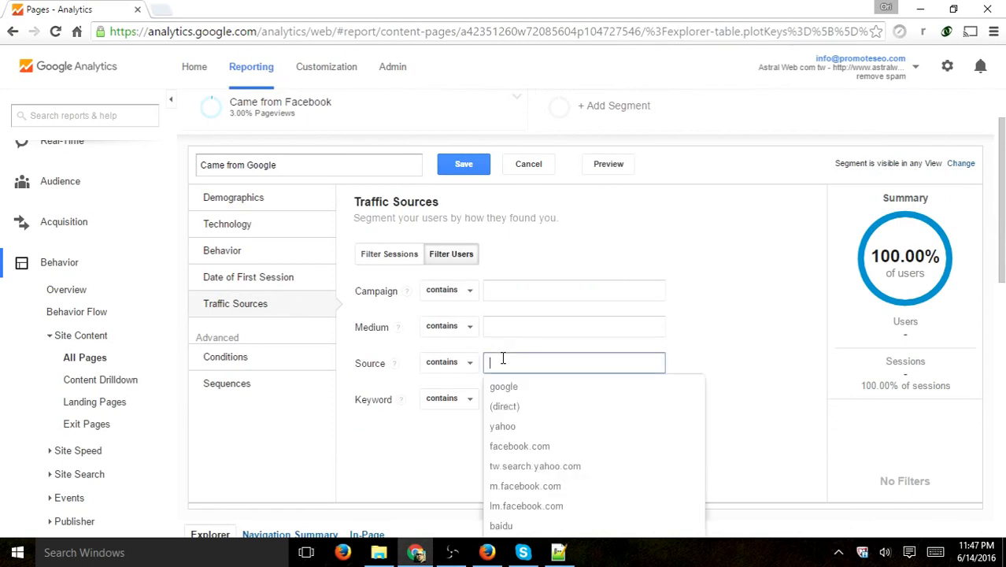
text(google)
click(514, 388)
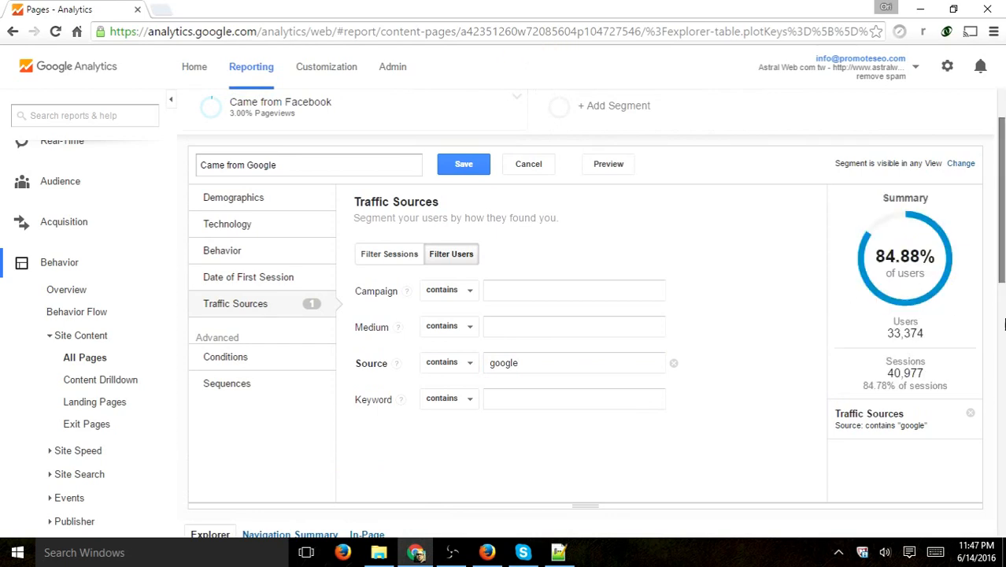
click(472, 164)
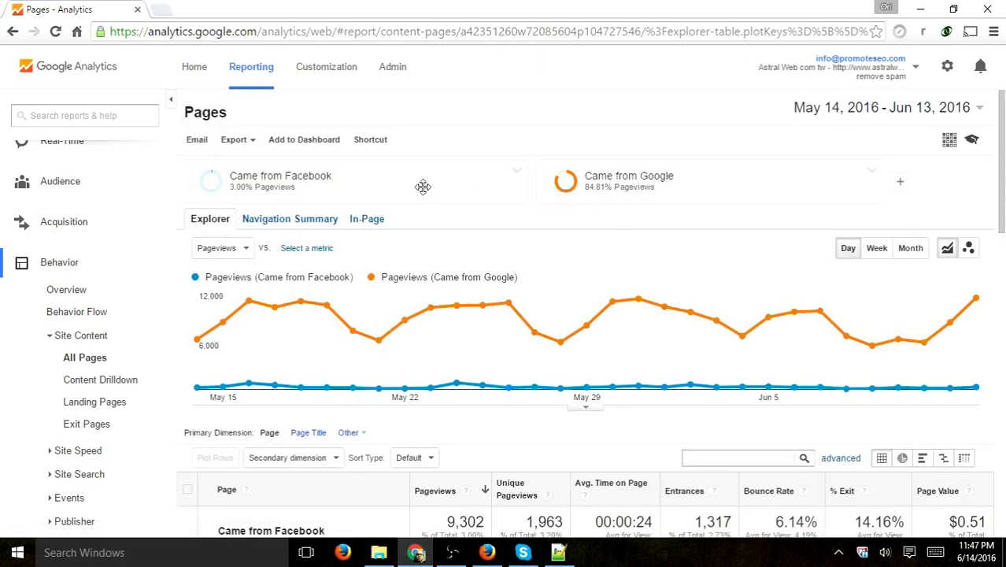
- View the available actions for the Came from Google segment and compare the summary metrics of the Facebook and Google segments
click(873, 172)
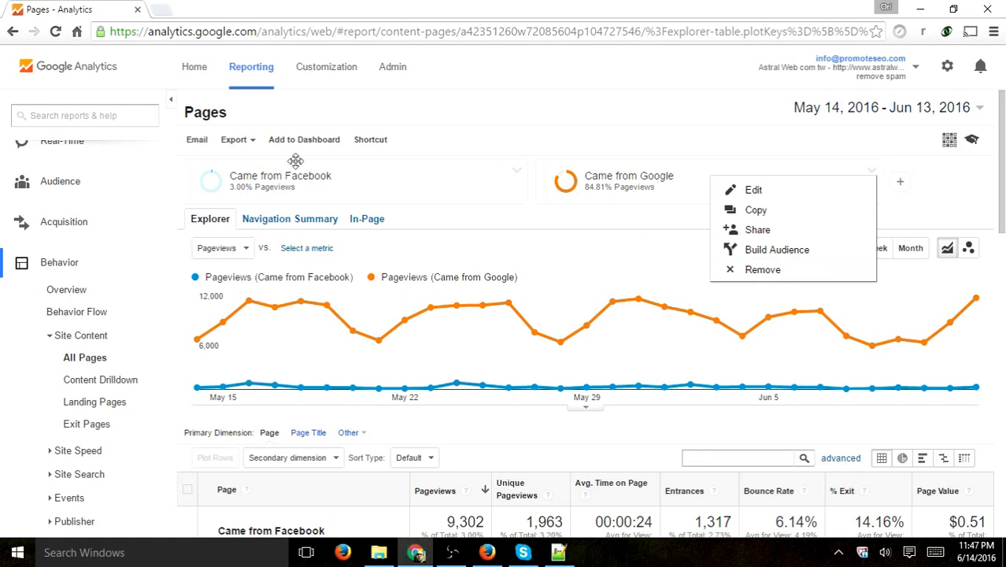
click(566, 121)
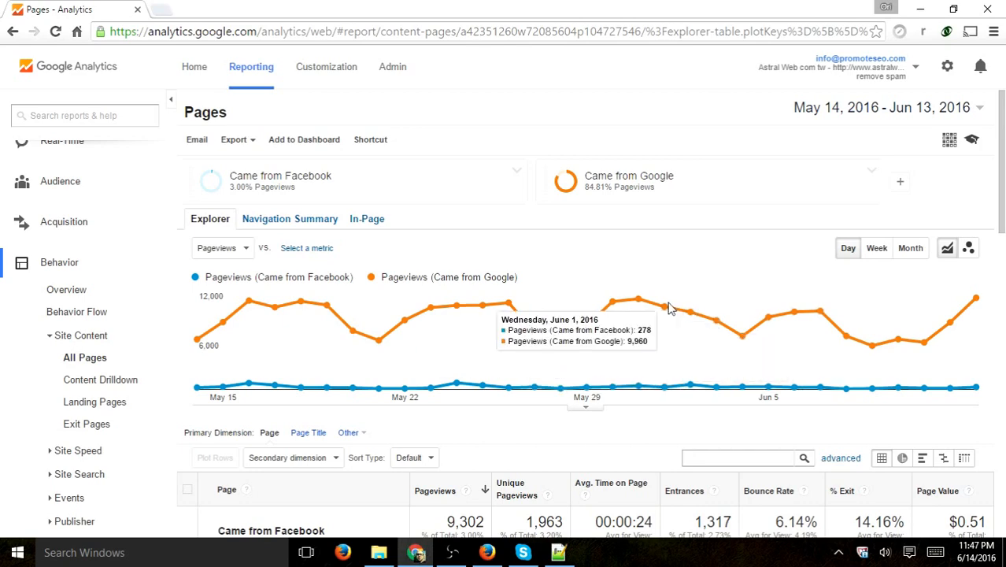
scroll(761, 355, down, 3)
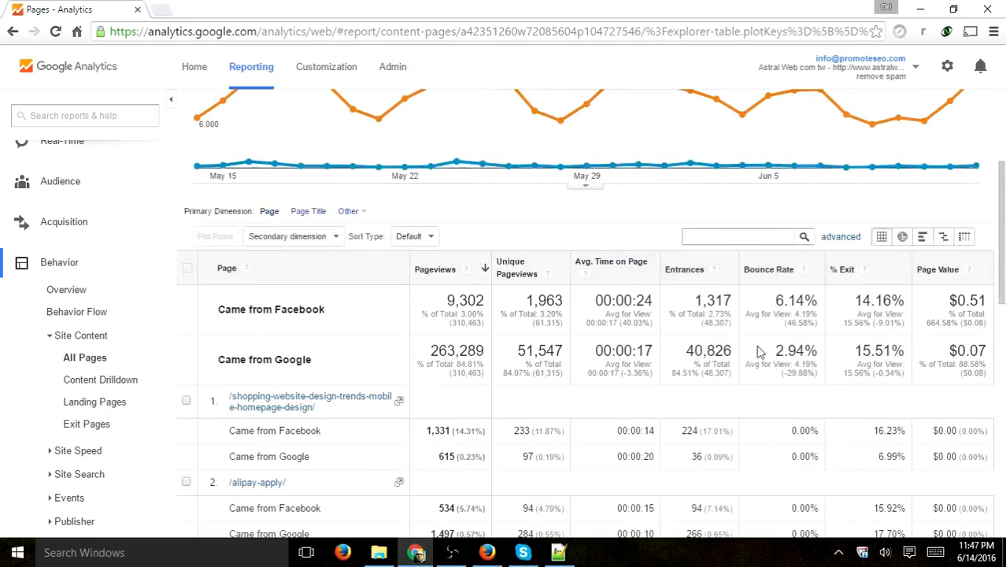
scroll(776, 366, down, 1)
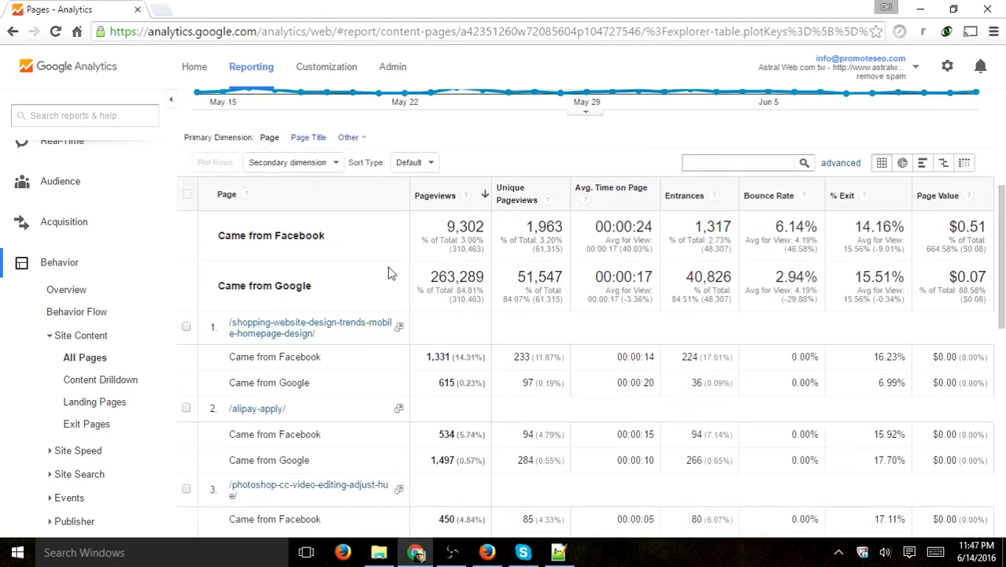
scroll(355, 315, down, 1)
scroll(425, 331, up, 1)
drag(224, 233, 974, 224)
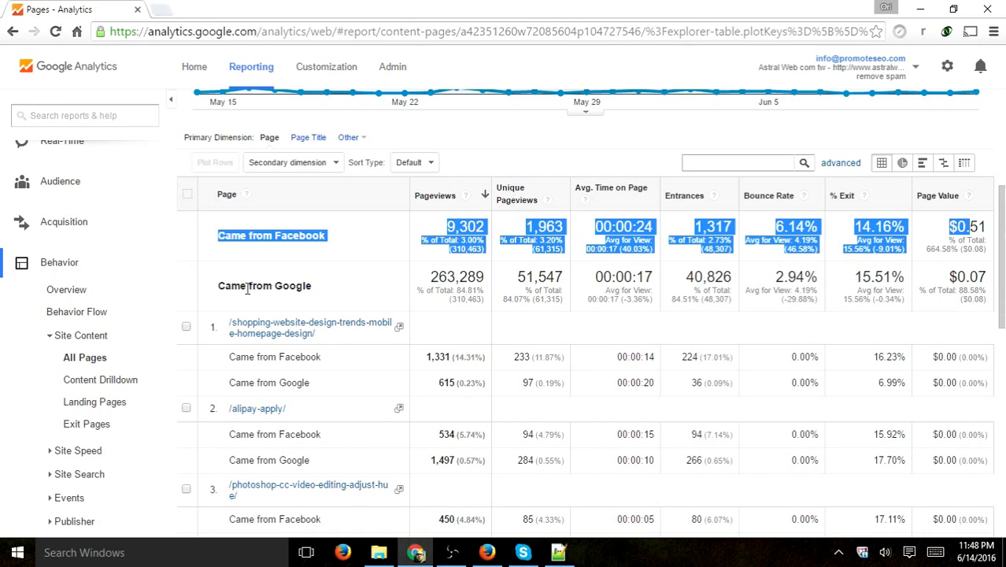
drag(226, 286, 311, 287)
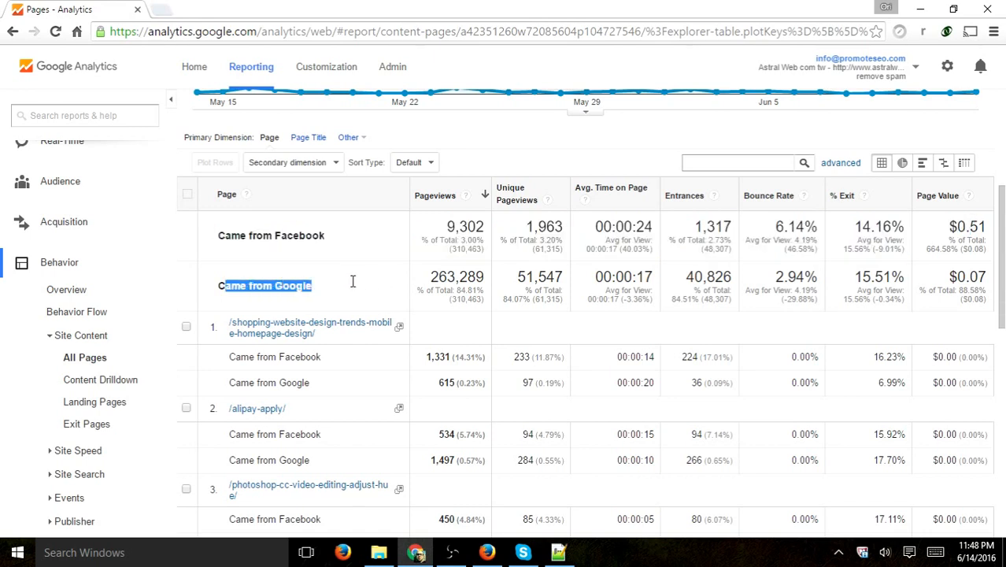
drag(400, 278, 858, 278)
scroll(858, 278, down, 1)
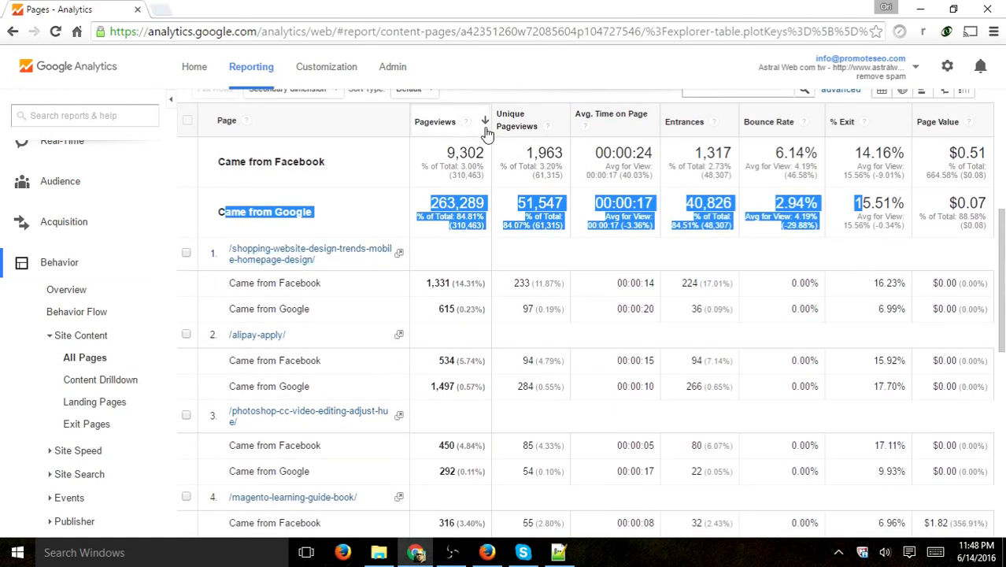
- Compare the Came from Facebook and Came from Google figures page by page, starting with /shopping-website-design-trends-mobile-homepage-design/
drag(249, 283, 470, 285)
drag(234, 283, 422, 284)
click(276, 281)
drag(230, 284, 336, 285)
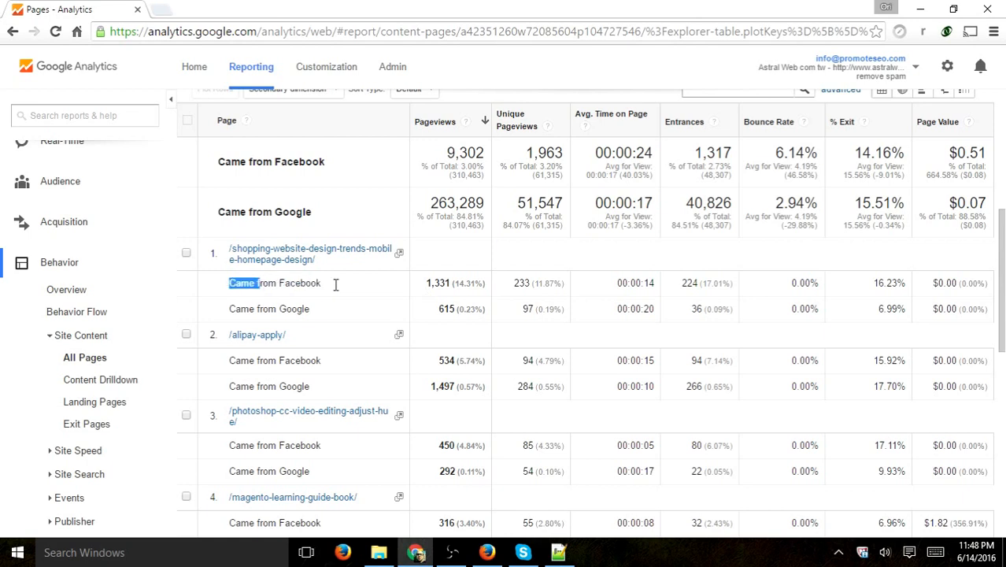
click(234, 312)
drag(236, 312, 319, 309)
click(720, 319)
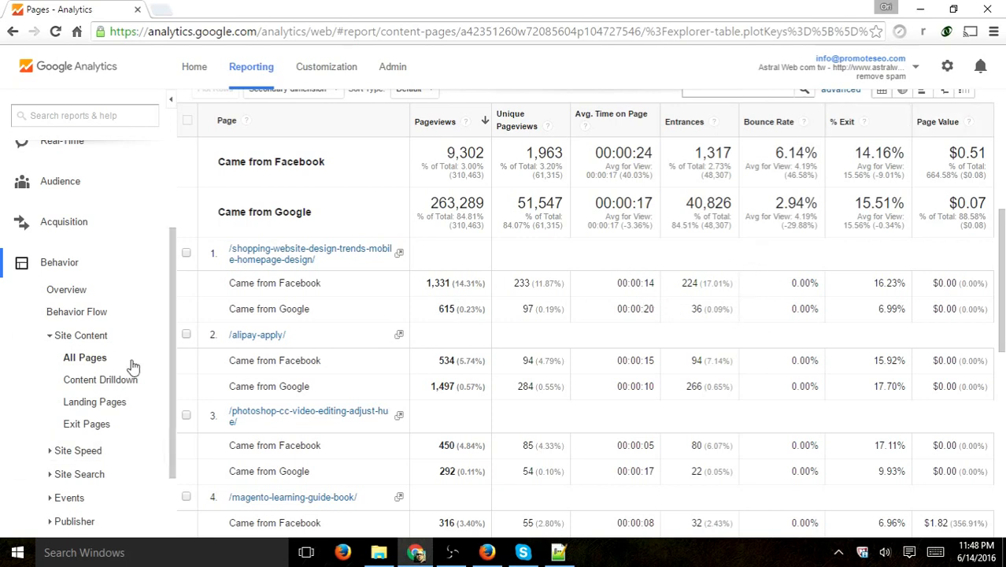
scroll(737, 244, down, 3)
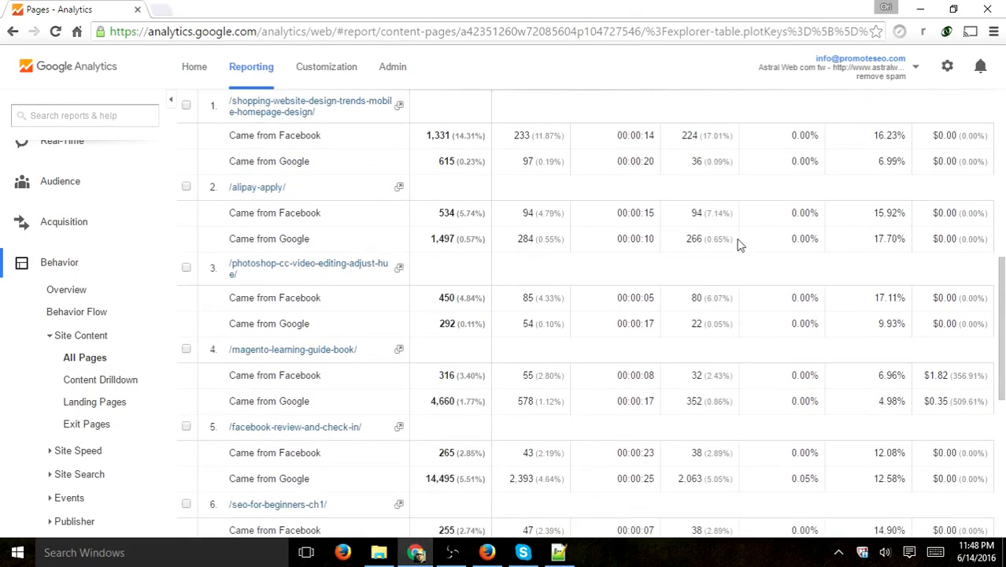